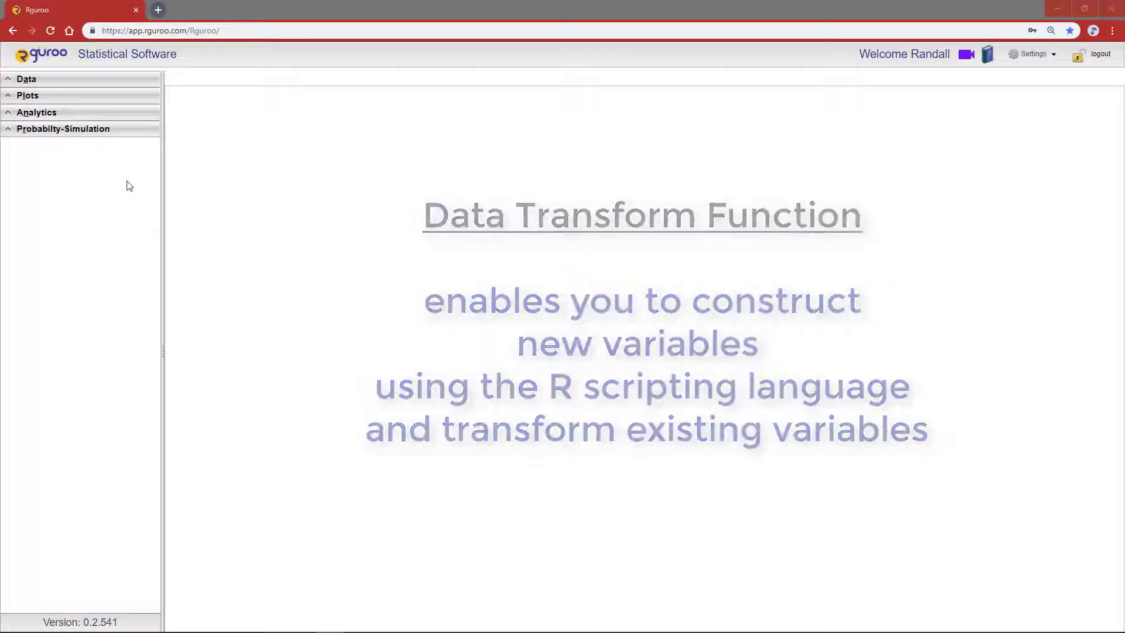
- Open the Student Survey dataset from the Datasets list
left_click(94, 79)
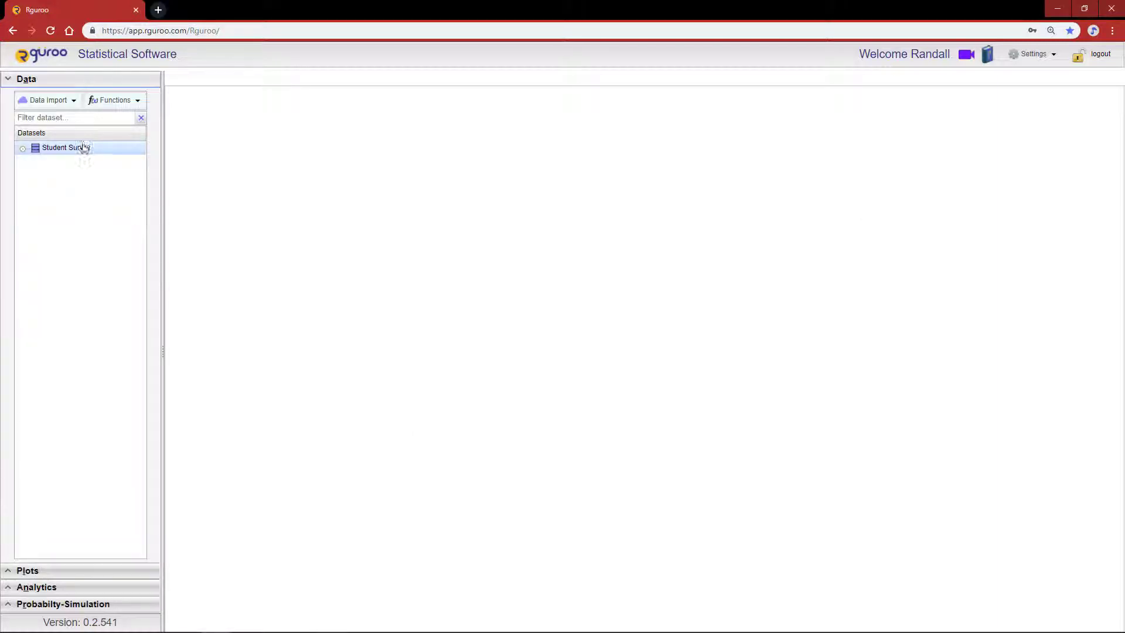
double_click(83, 147)
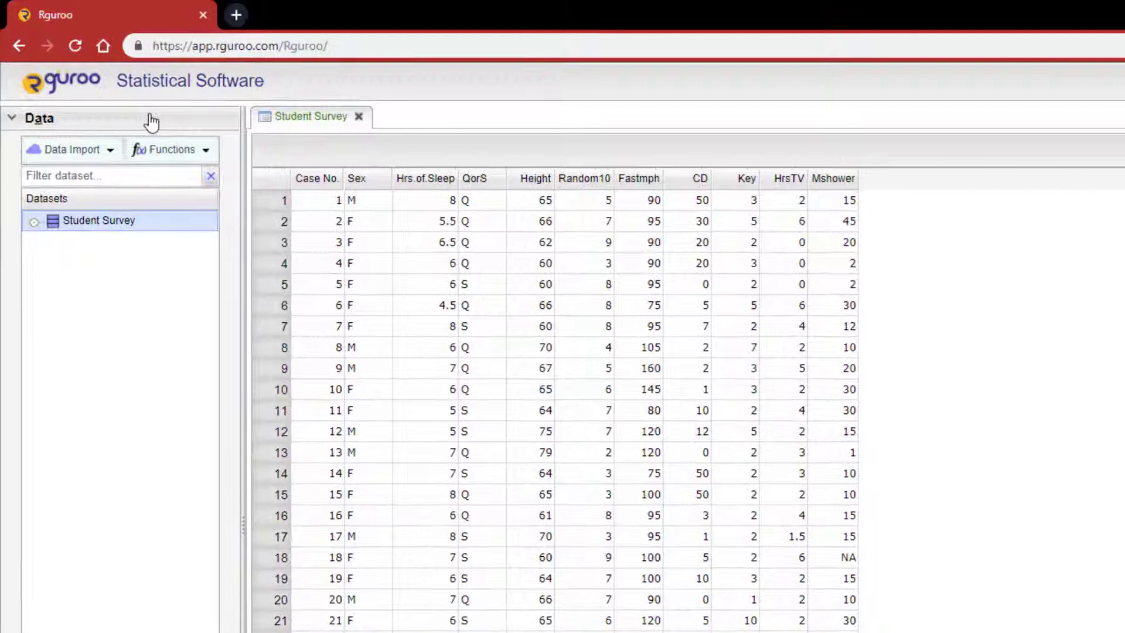
- Start a new Data Transform with Student Survey as its dataset
left_click(206, 151)
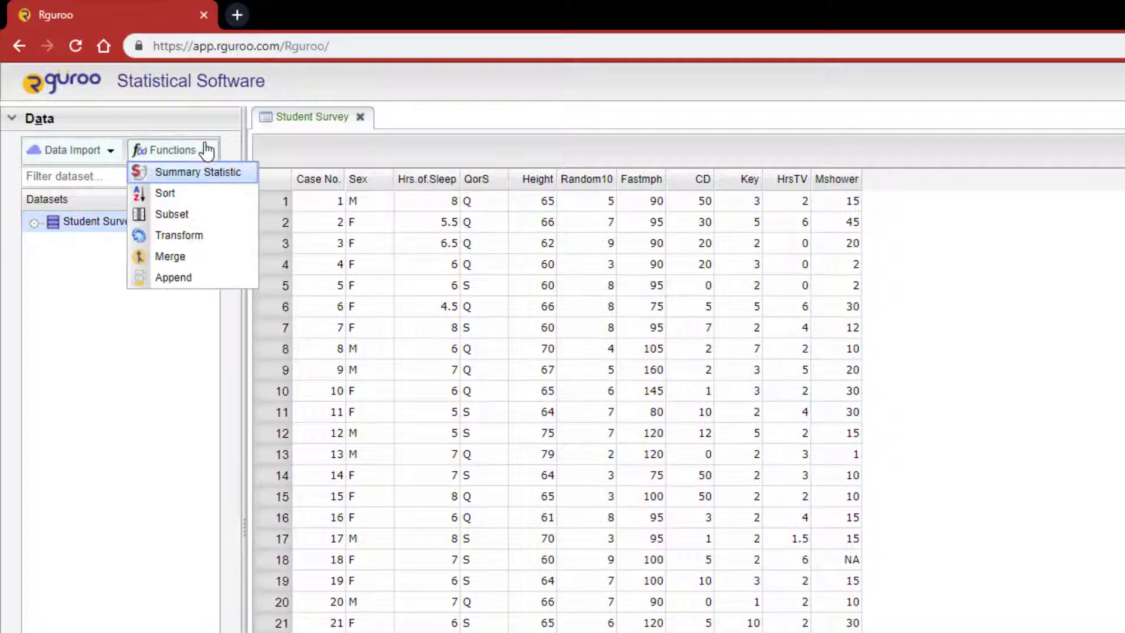
left_click(200, 233)
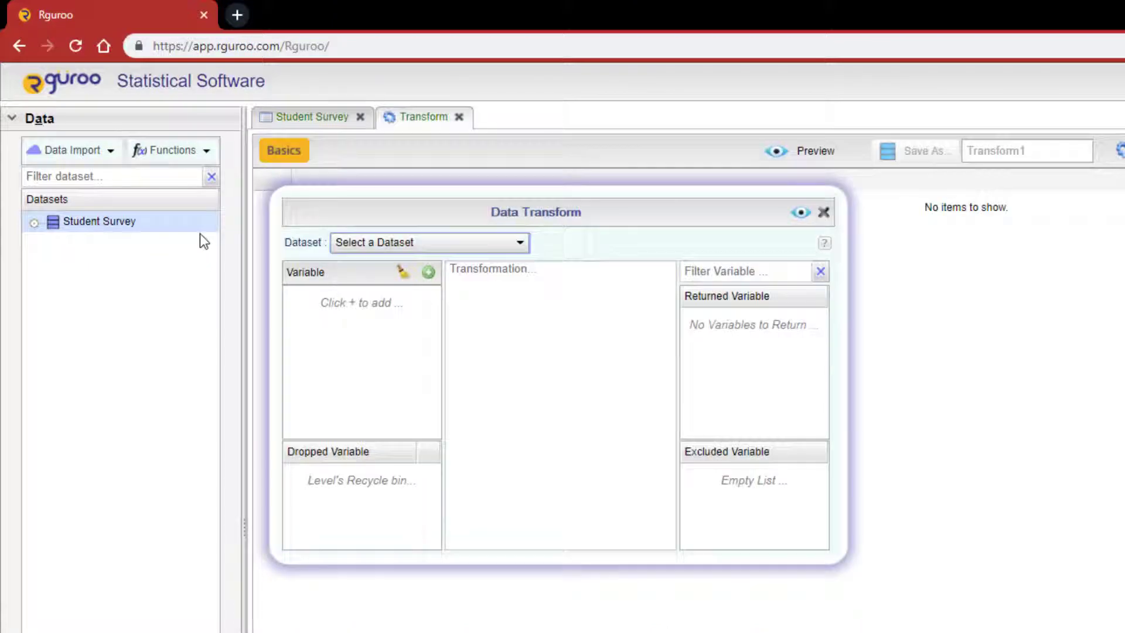
left_click(520, 243)
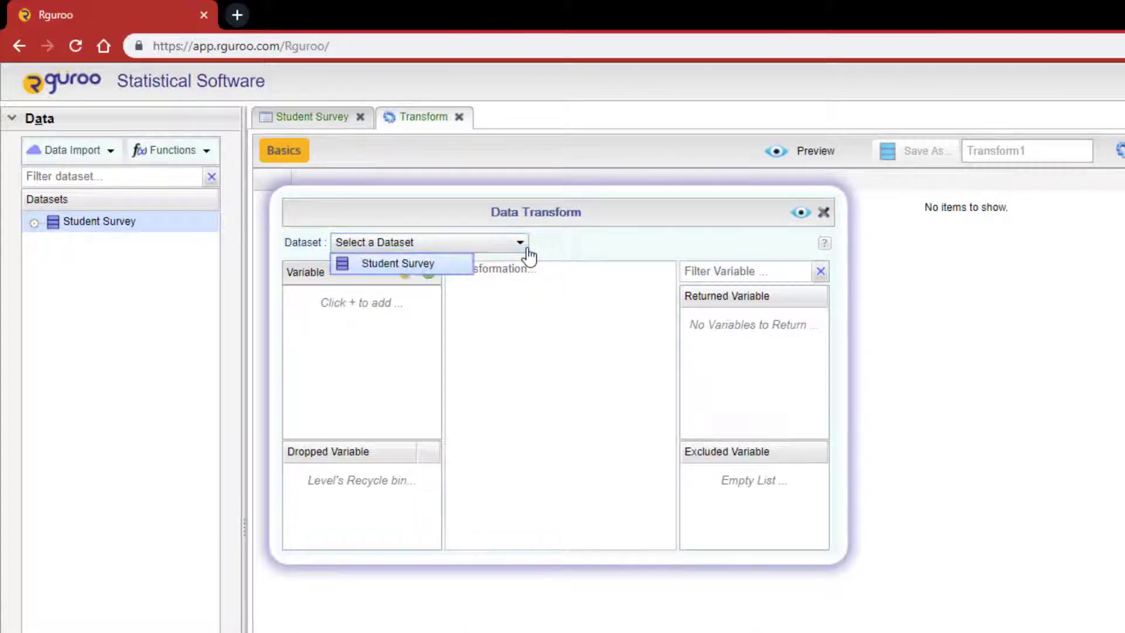
left_click(436, 264)
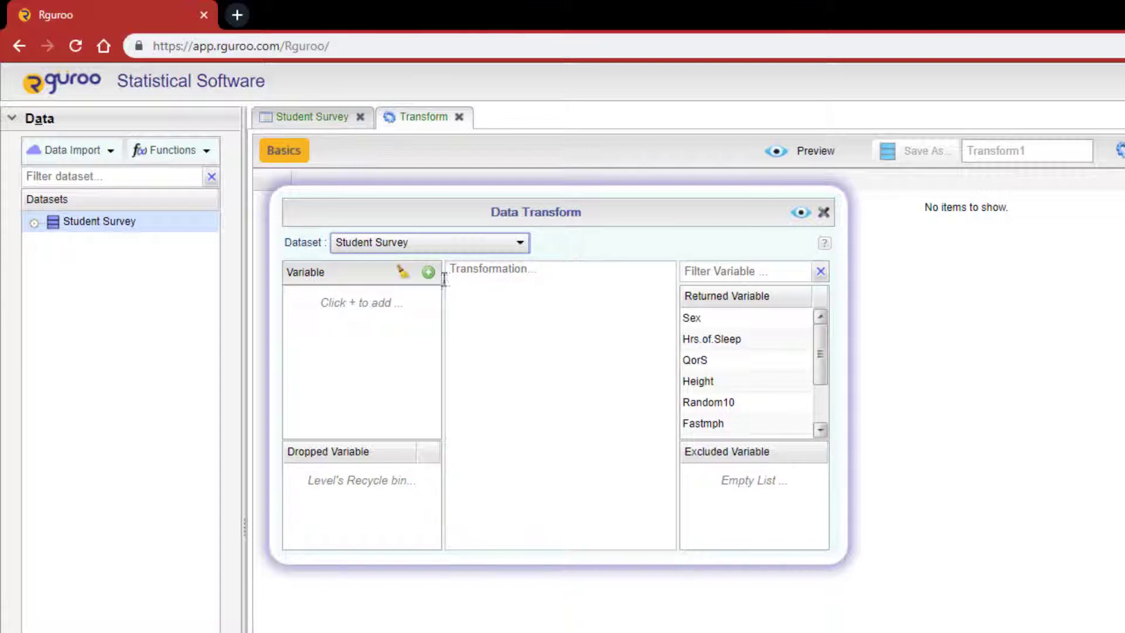
mouse_move(100, 221)
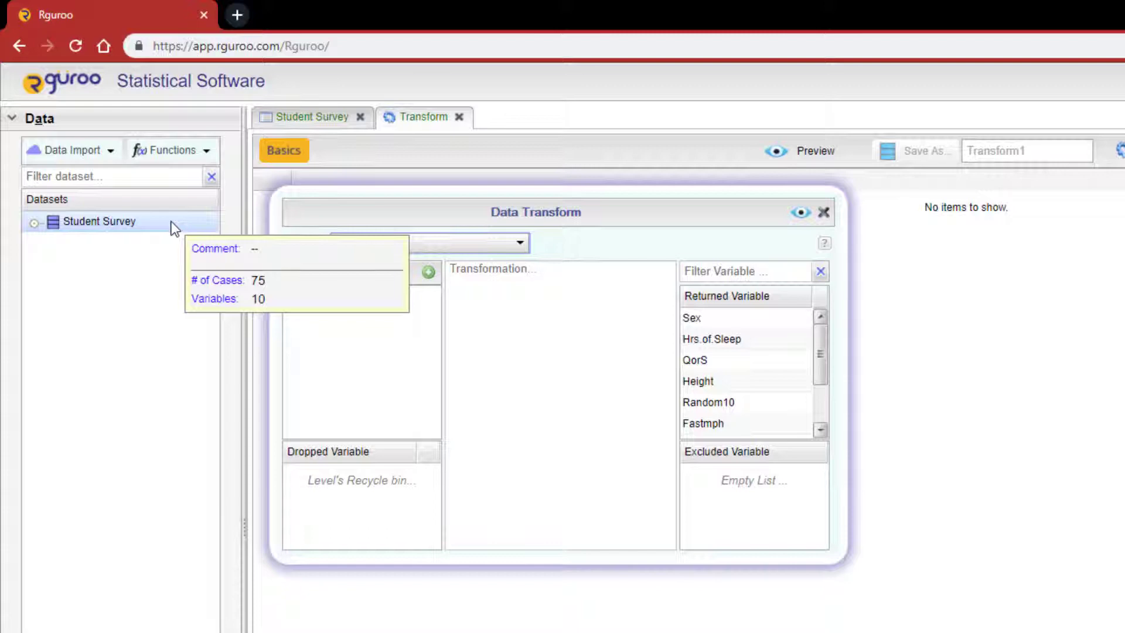
- Start another Data Transform from the Student Survey dataset's Functions menu
right_click(174, 227)
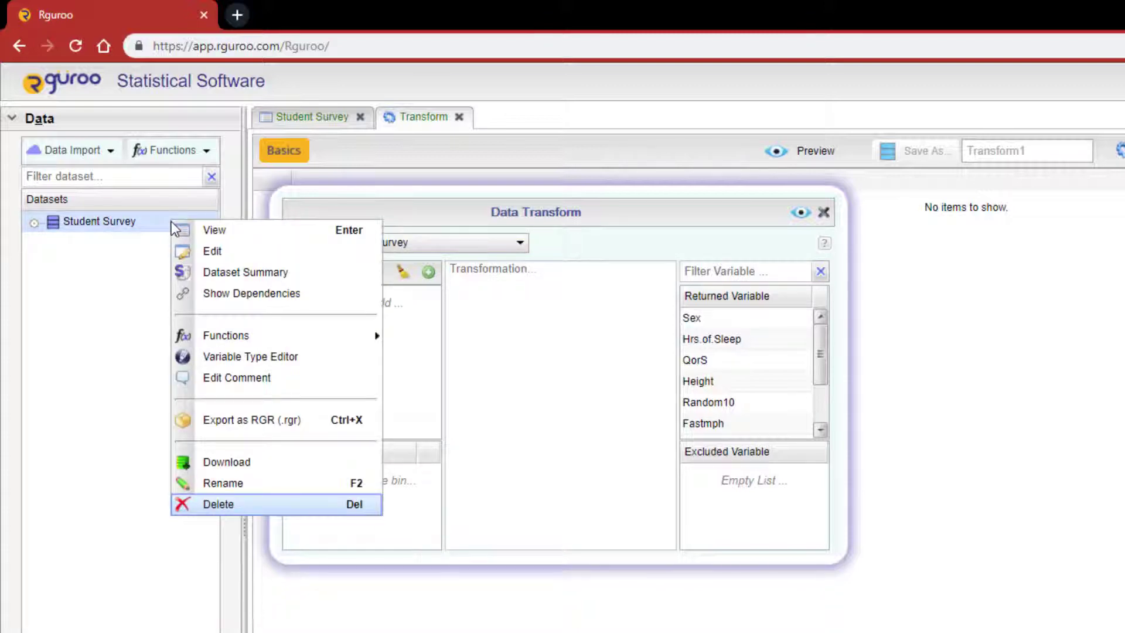
mouse_move(226, 335)
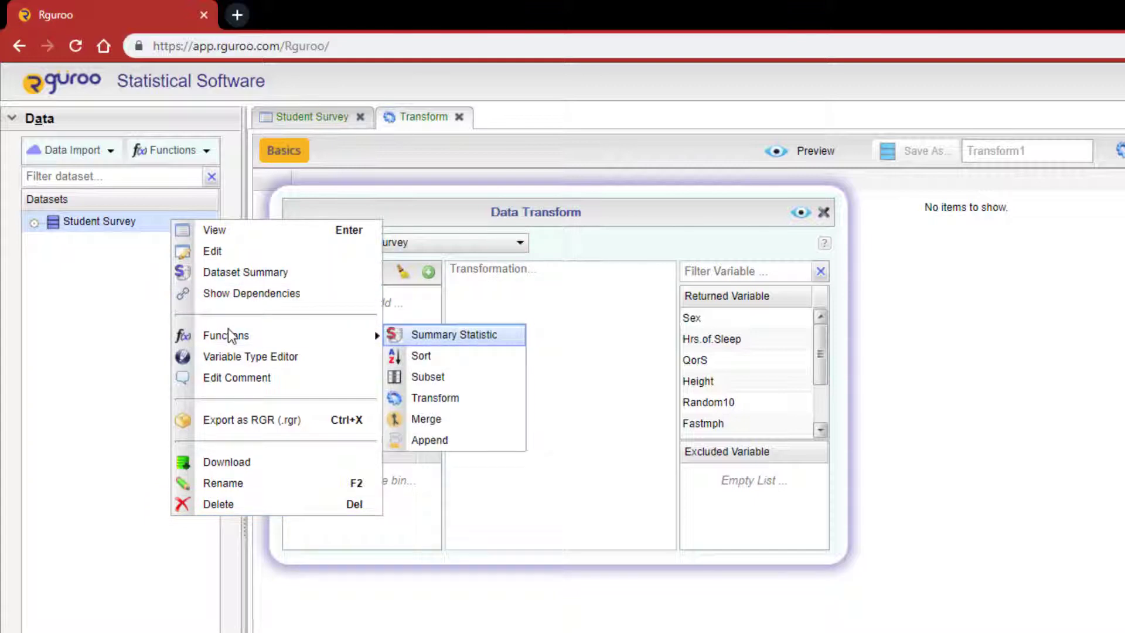
left_click(422, 399)
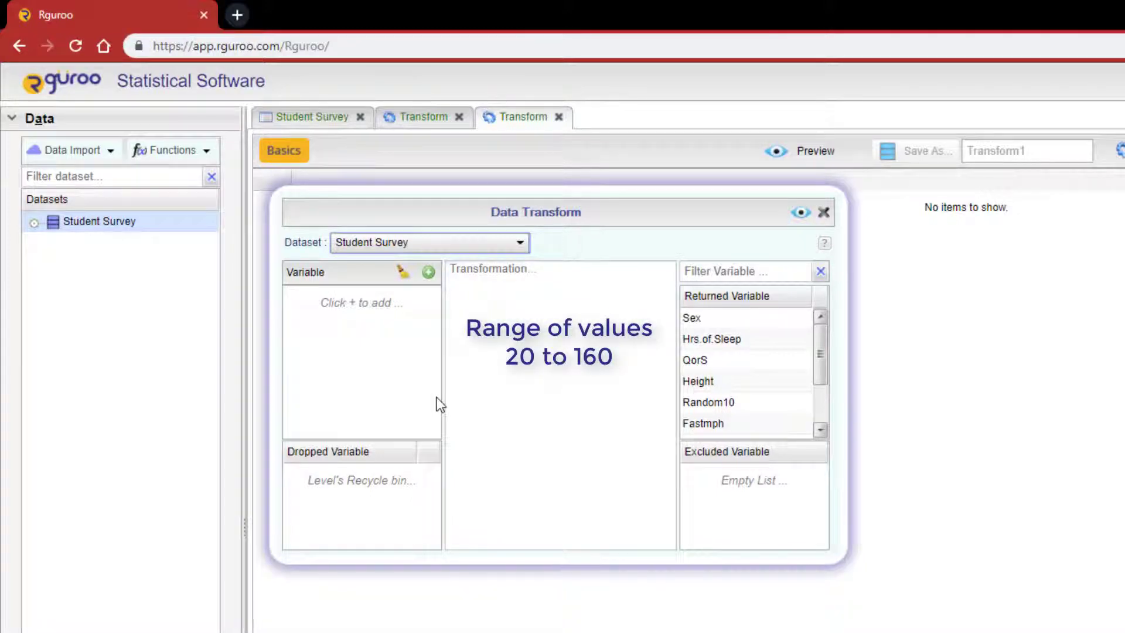
- Add a new transform variable and name it SpeedGroup
left_click(428, 272)
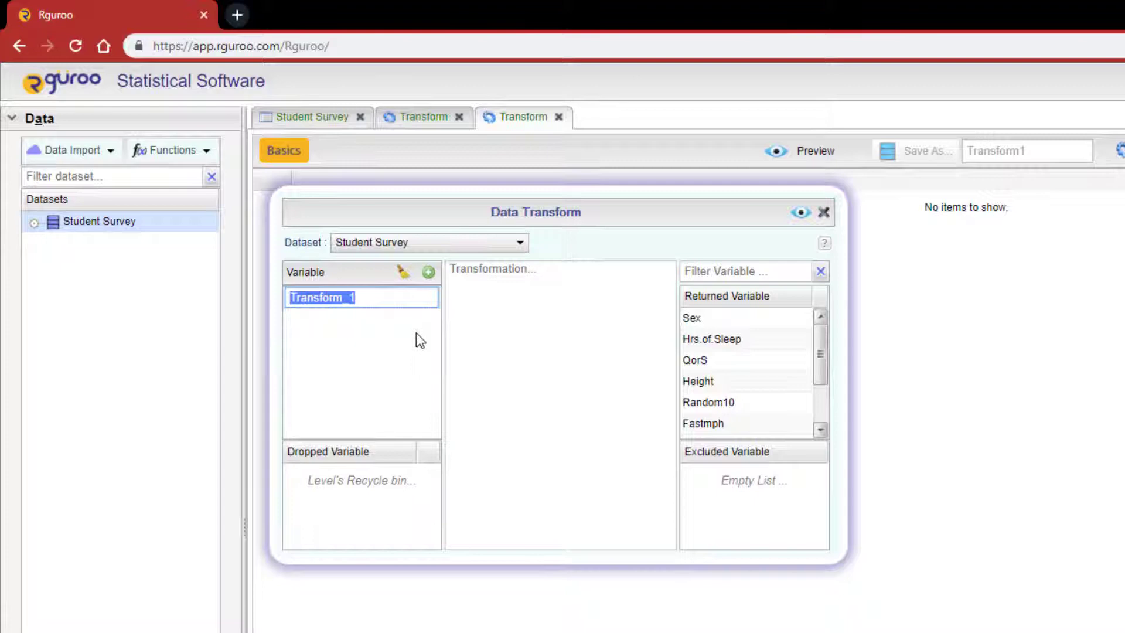
type("SpeedGroup")
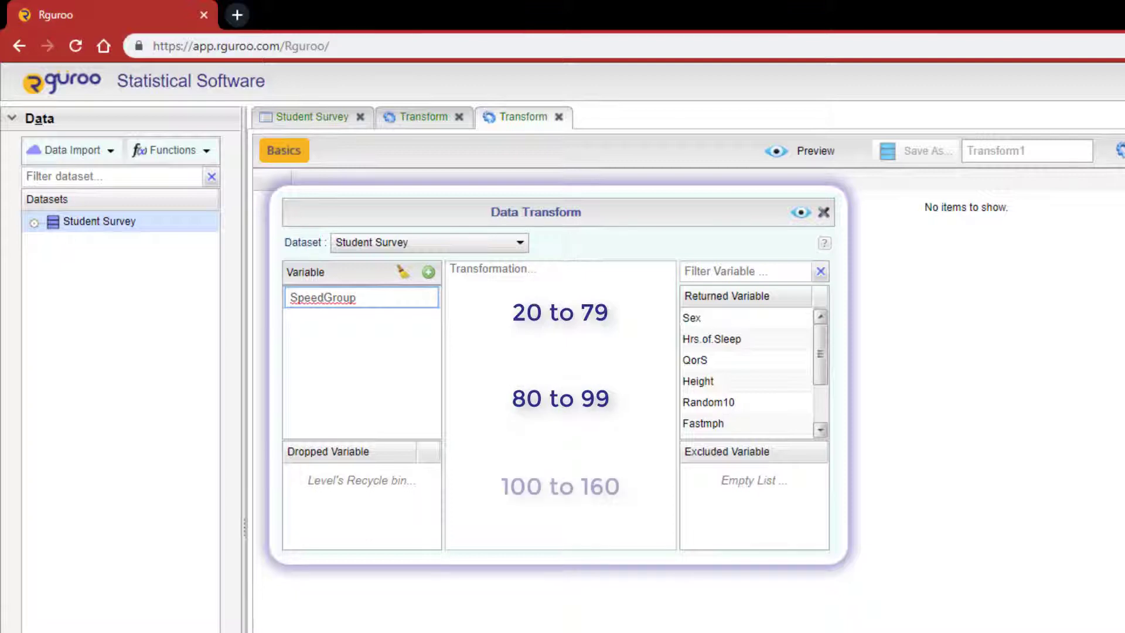
key("Return")
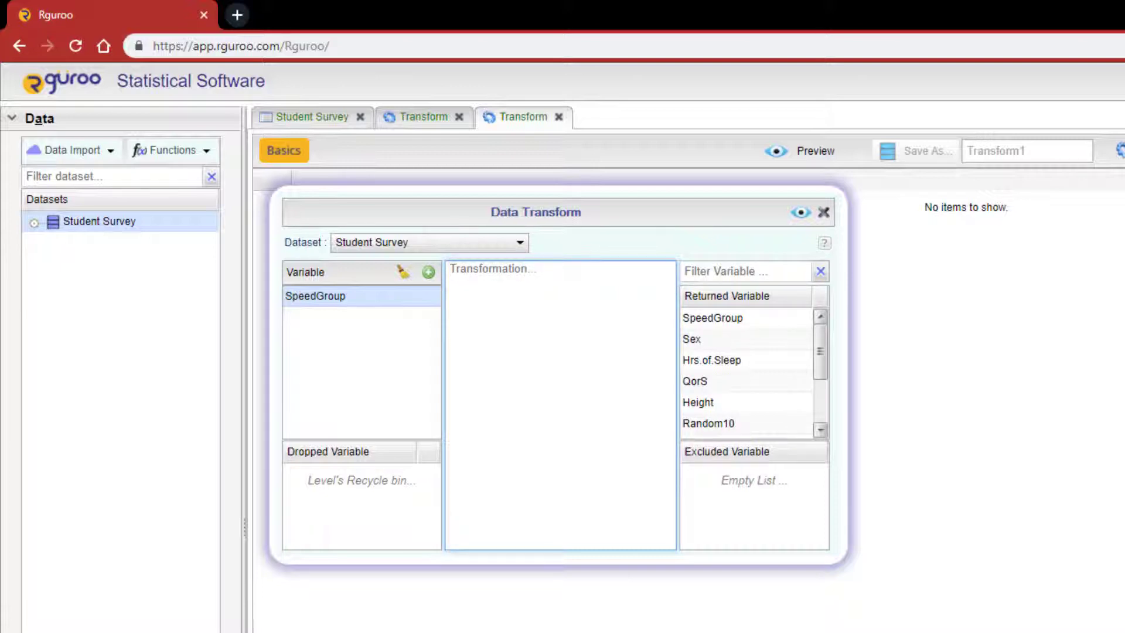
type("inter")
type("val =")
type(" c")
type("(20")
type(", ")
type("80, ")
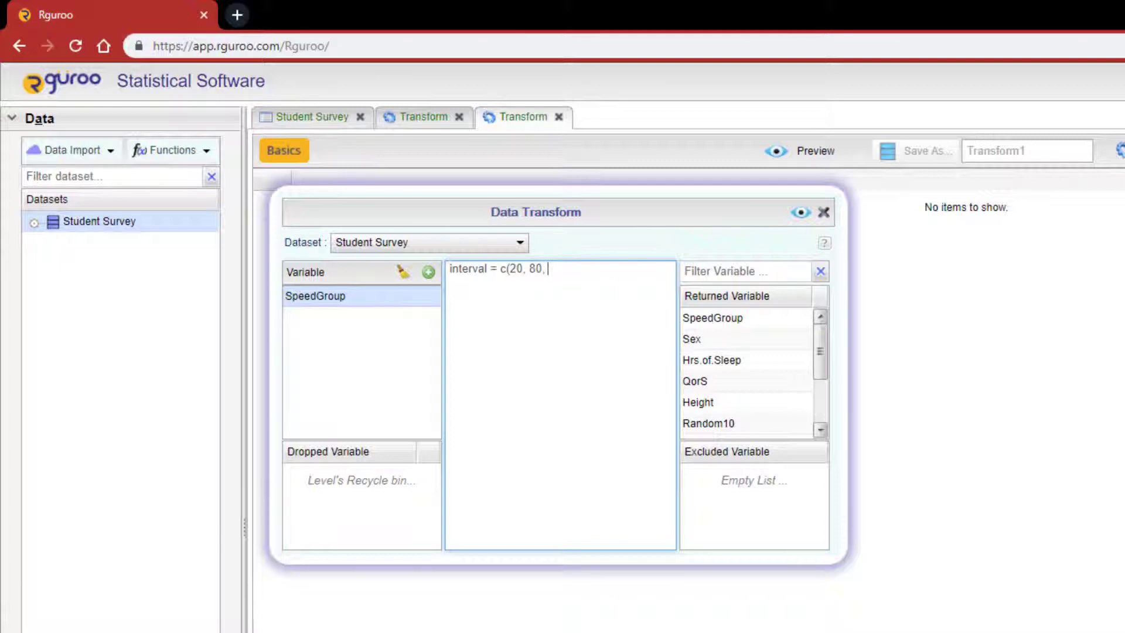
type("100, ")
type("160")
type(")")
- Define interval (20, 80, 100, 160), speeds labels, and cut(Fastmph, breaks = interval, labels = speeds)
key("Return")
type("speeds ")
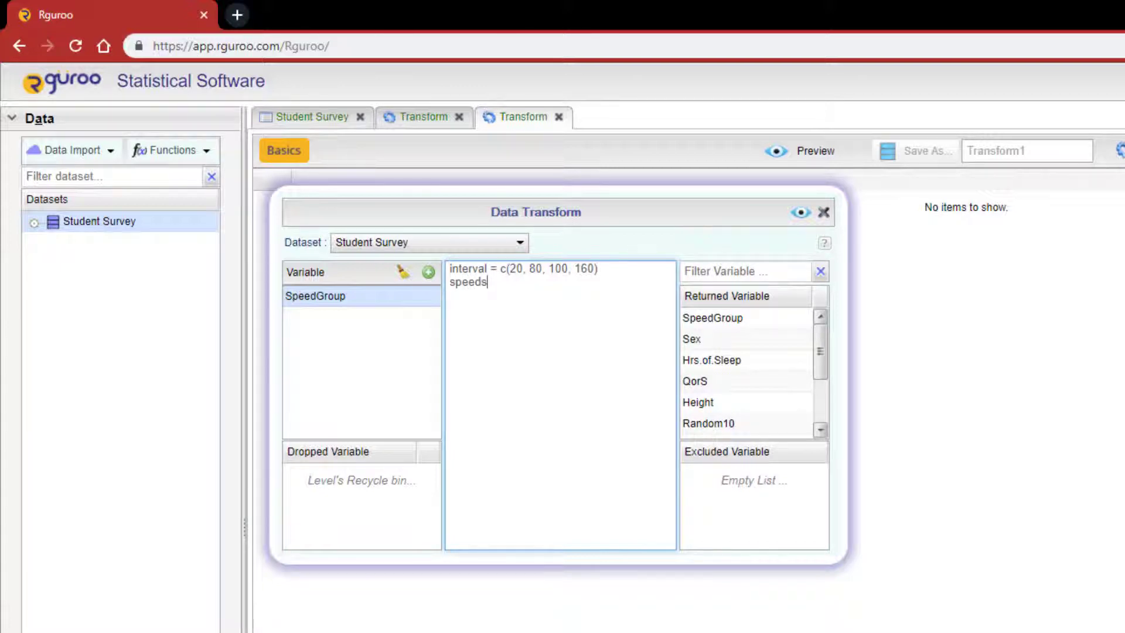
type("=")
type(" c(")
type("\"")
type("Cautious")
type(" Driver")
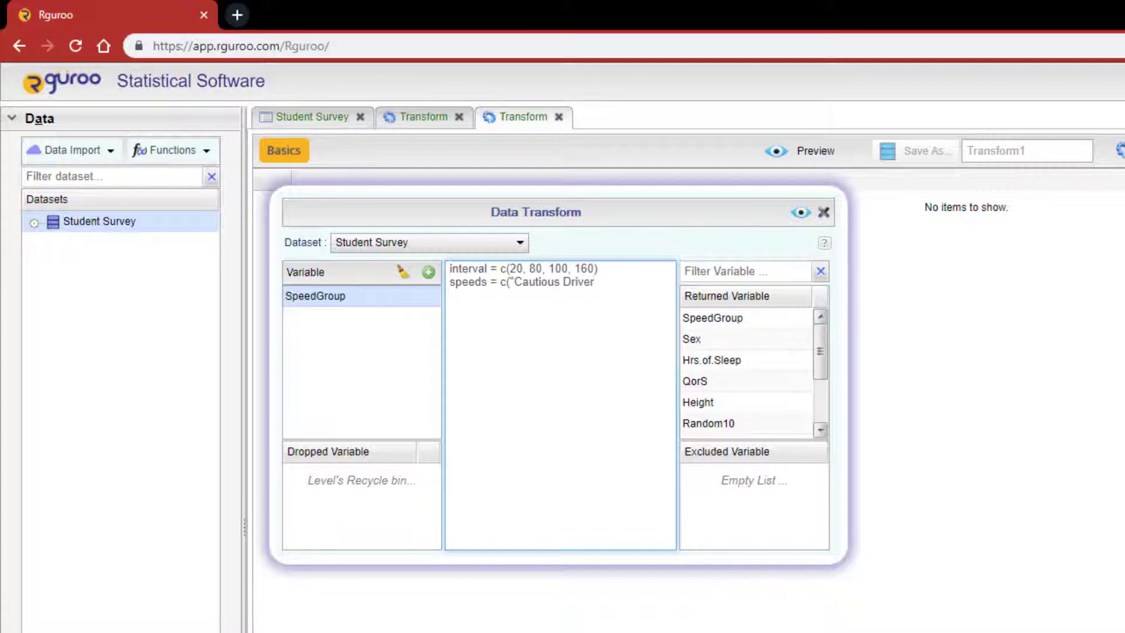
type("\"")
type(", \"")
type("Spe")
type("ed Ra")
type("cer\"")
type(", ")
type("\"D")
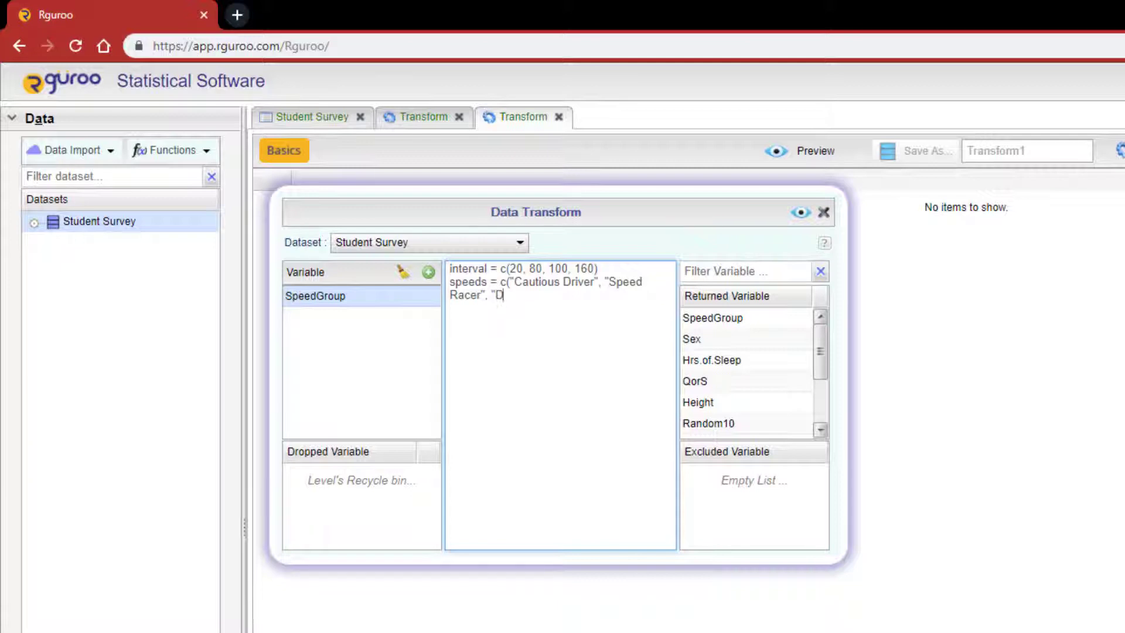
type("are")
type(" Devil")
type("\")")
key("Return")
type("(")
type("Fastmp")
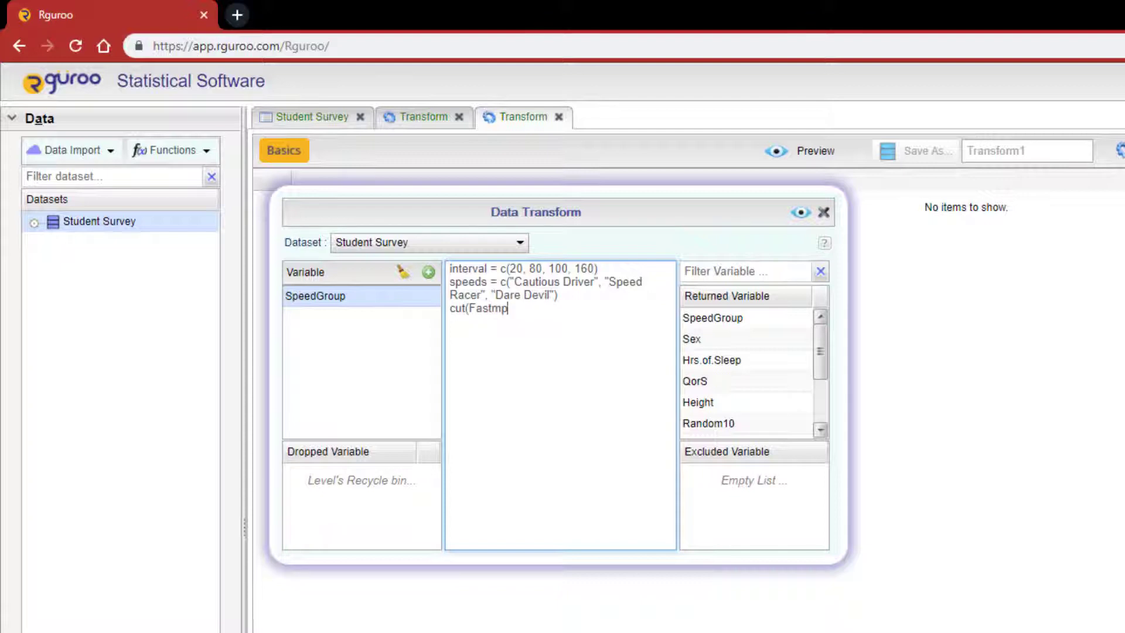
type("h, ")
type("breaks ")
type("= ")
type("interval")
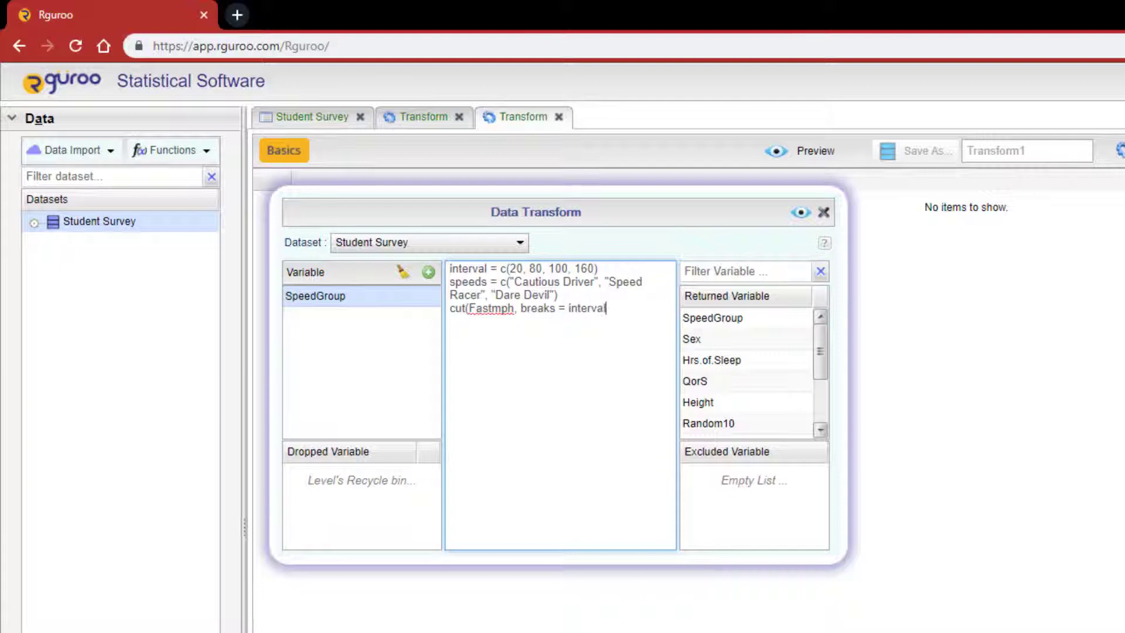
type(", ")
type("labels")
type(" =")
type(" speeds")
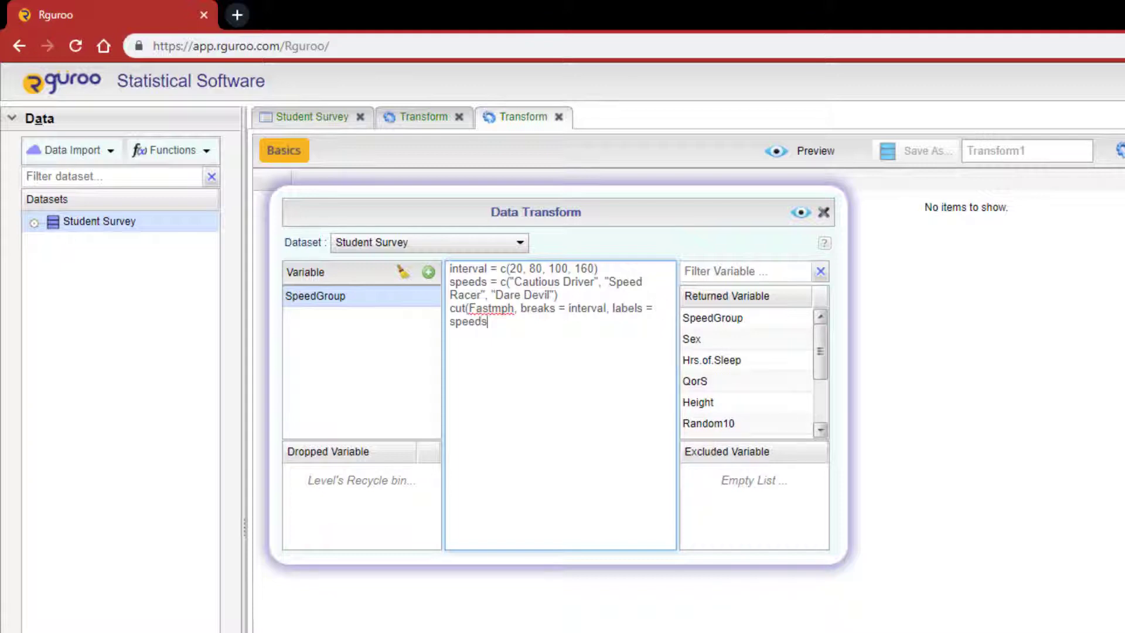
type(")")
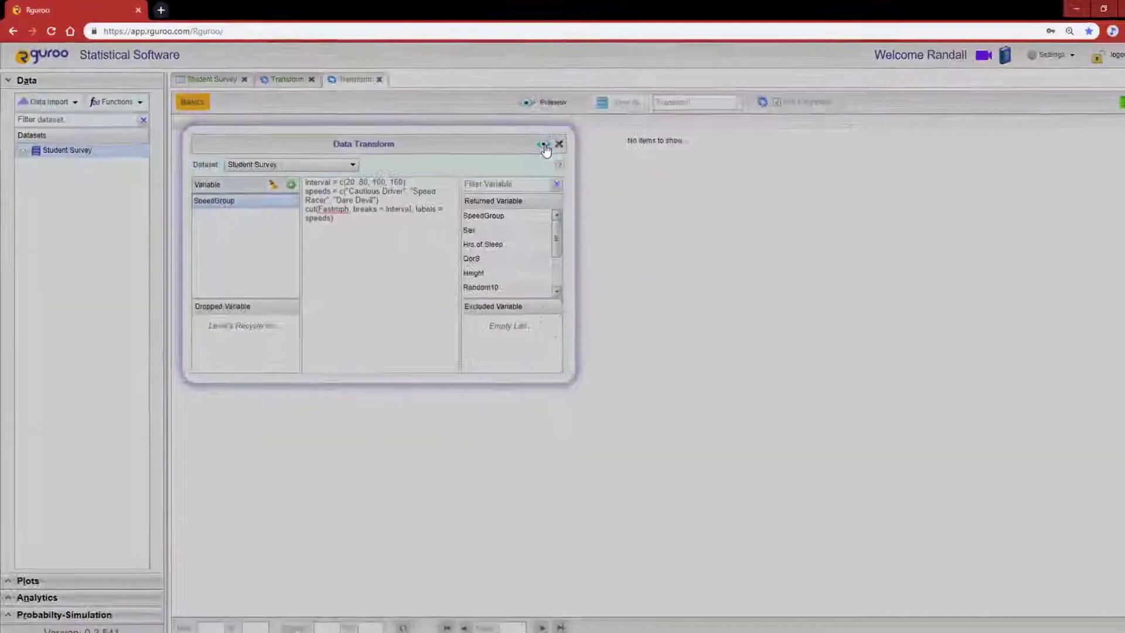
- Preview the SpeedGroup transform result, then return to the Data Transform editor
left_click(543, 146)
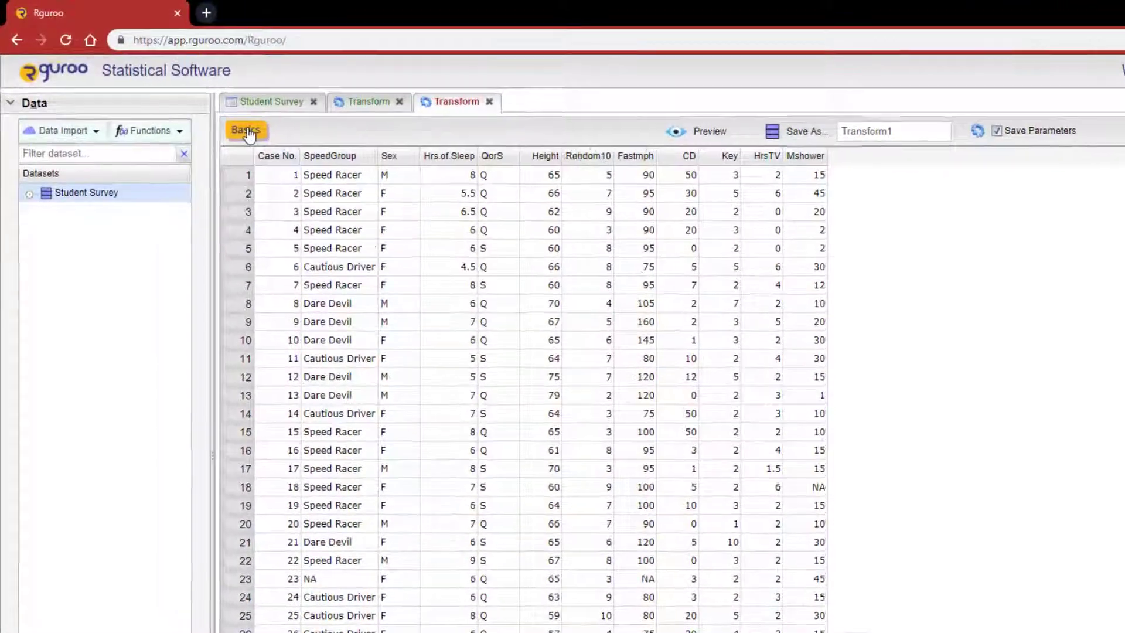
left_click(222, 116)
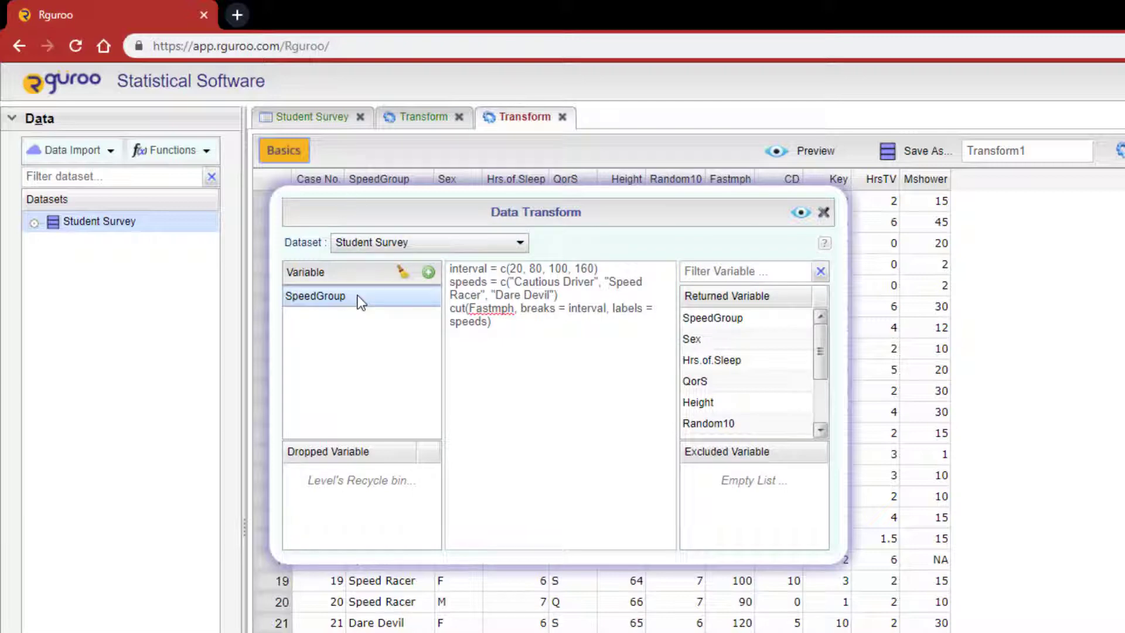
- Drop and restore SpeedGroup, then move it below Mshower in the returned variables
left_click_drag(356, 299, 344, 502)
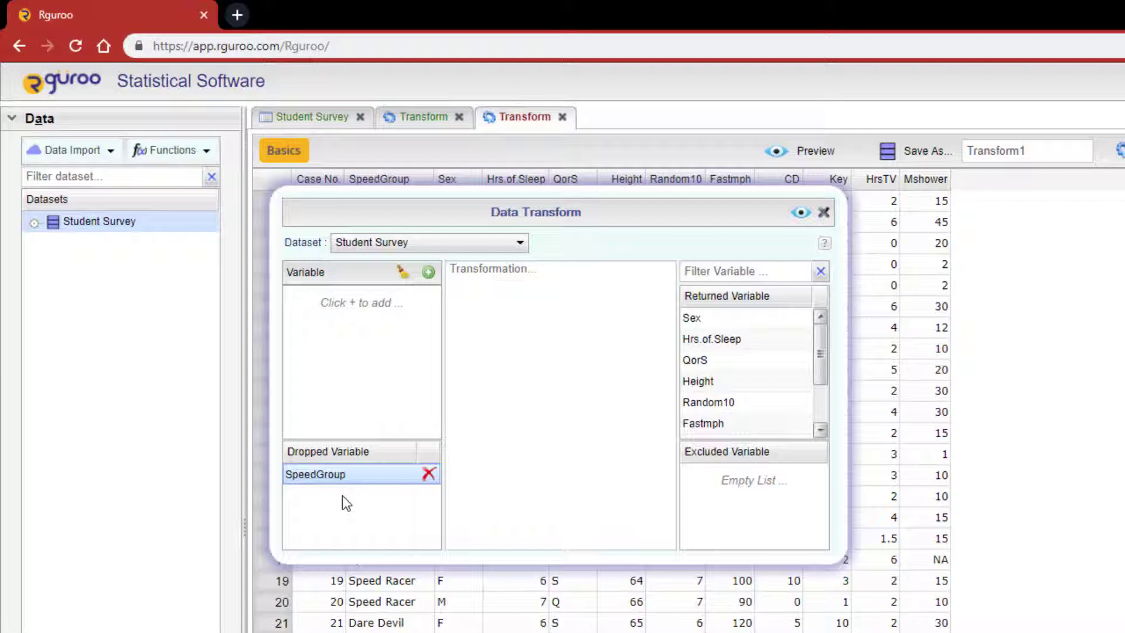
left_click_drag(341, 479, 336, 325)
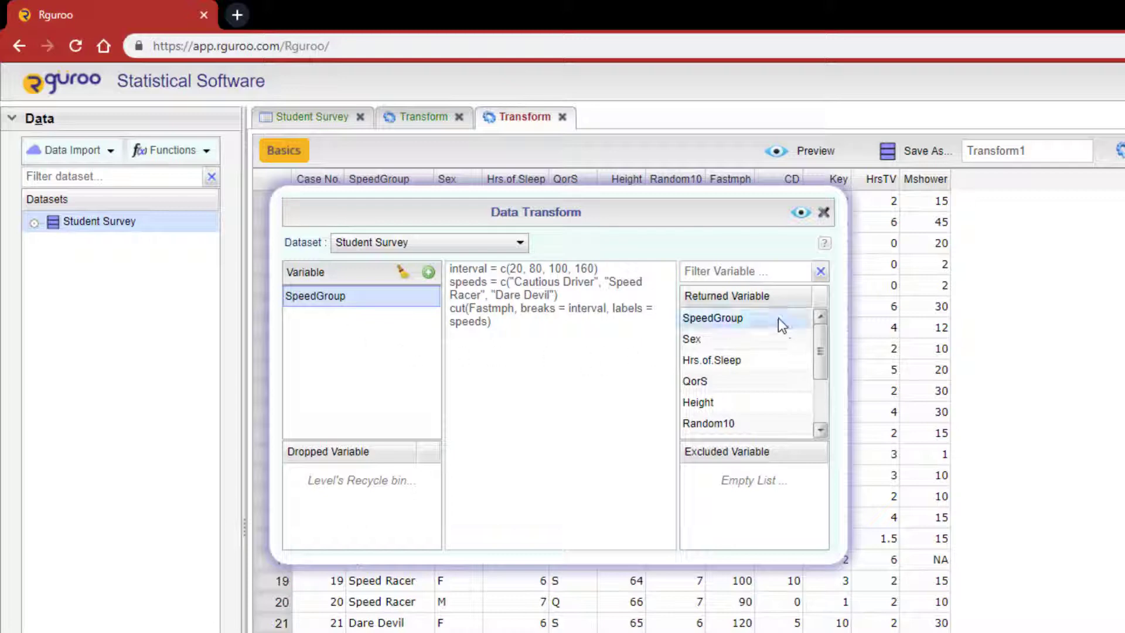
left_click_drag(778, 318, 767, 439)
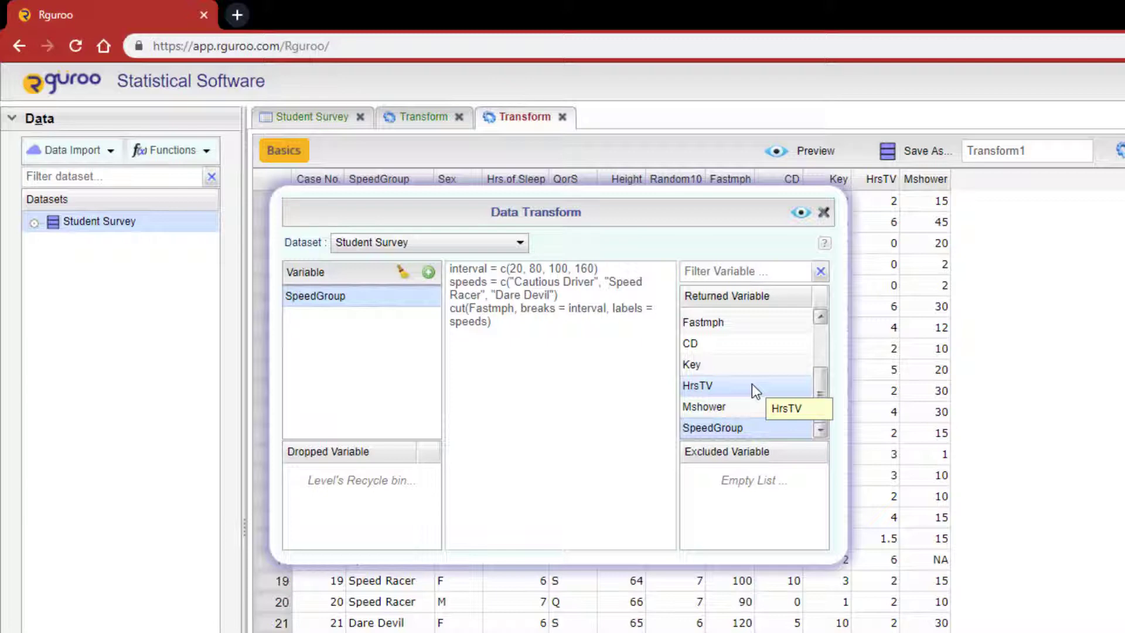
- Move HrsTV into the Excluded Variable box
left_click_drag(752, 385, 745, 502)
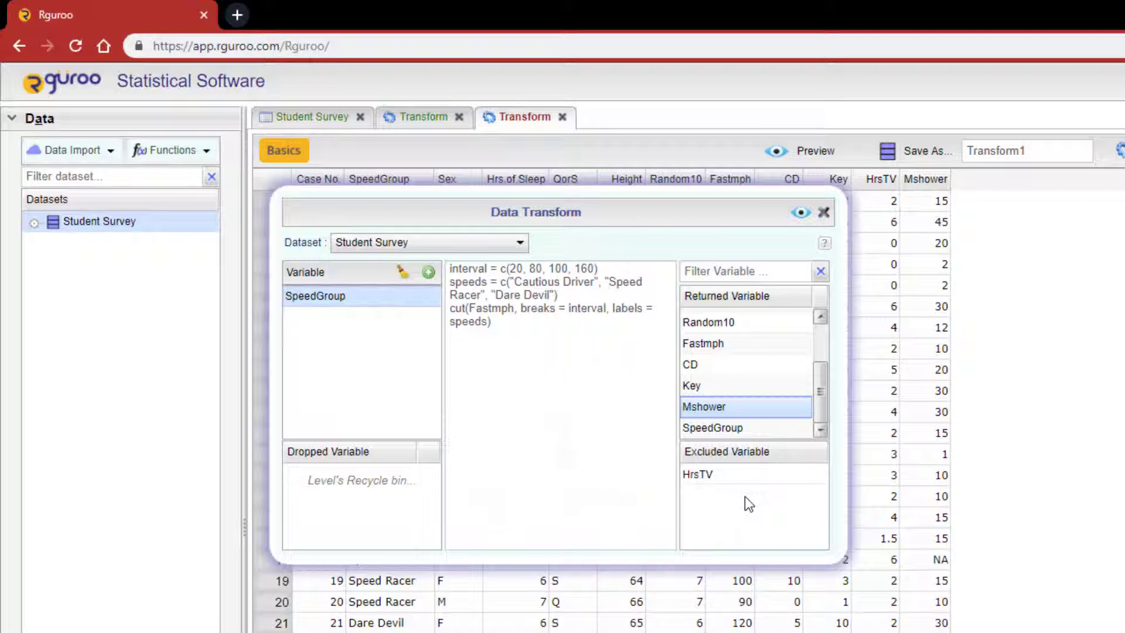
- Add a MinutesTV variable defined by the formula HrsTV*60
left_click(428, 272)
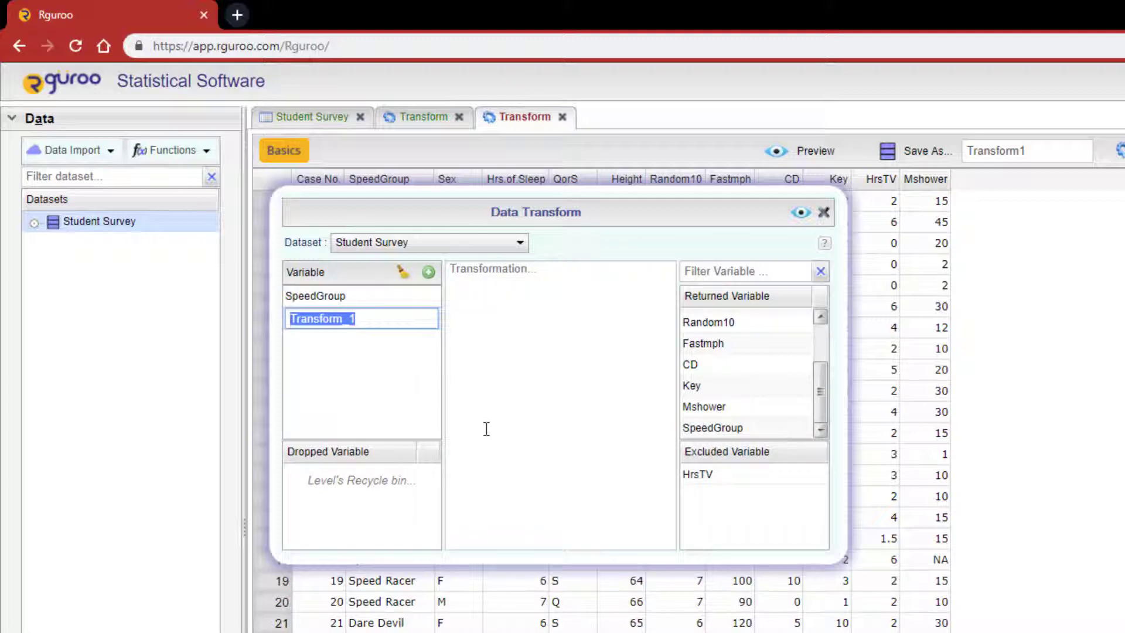
type("Min")
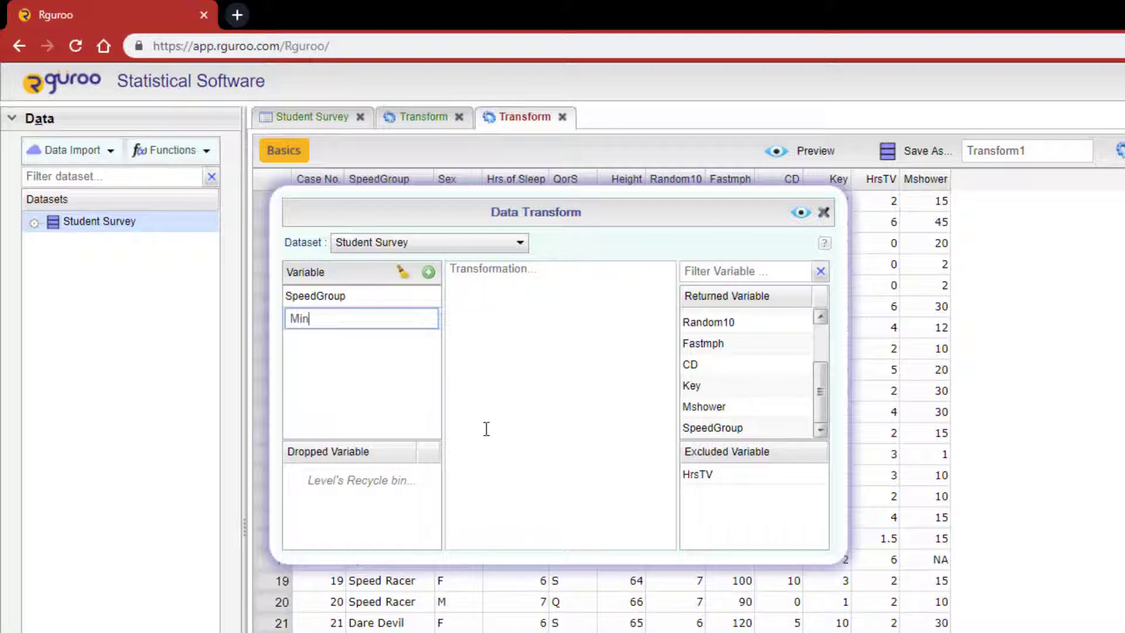
type("utesTV")
left_click(505, 282)
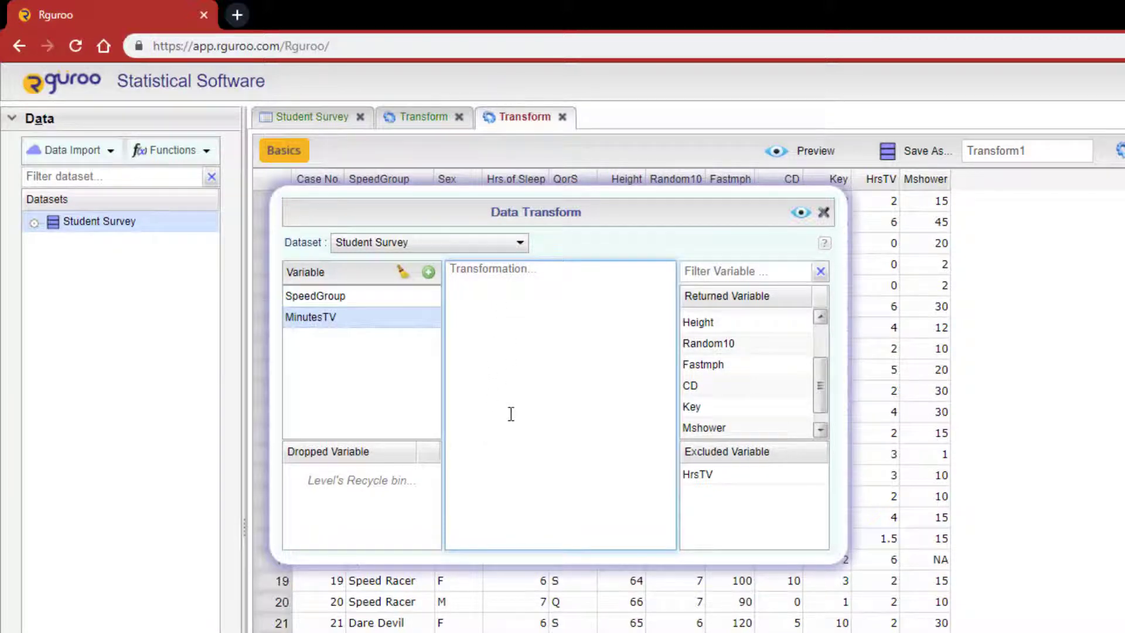
type("Hr")
type("sT")
type("V")
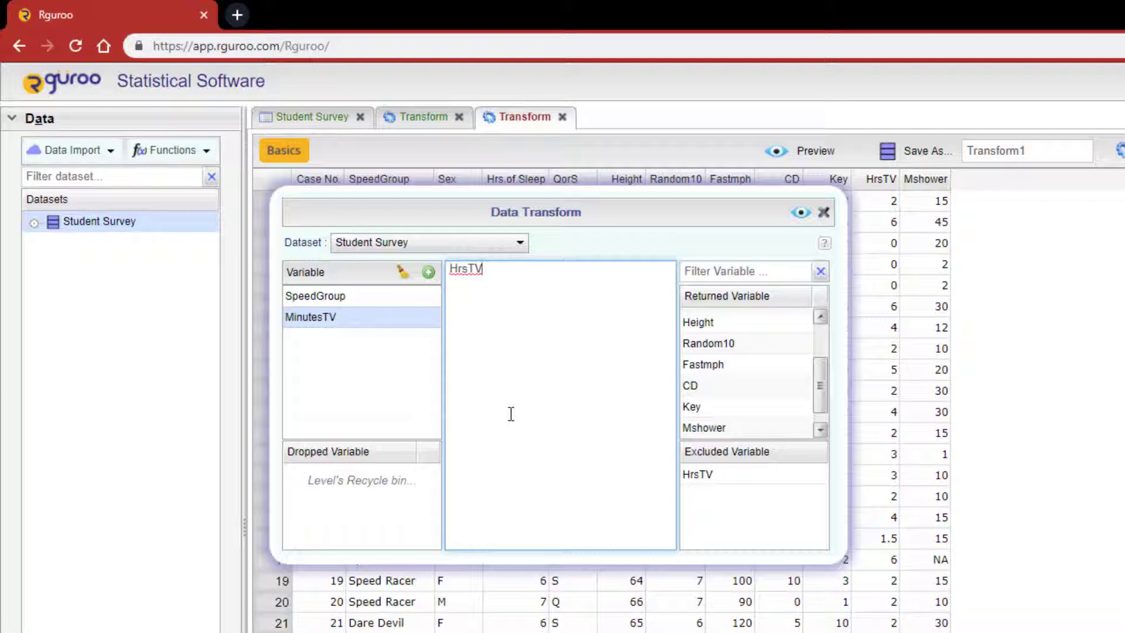
type("*")
type("60")
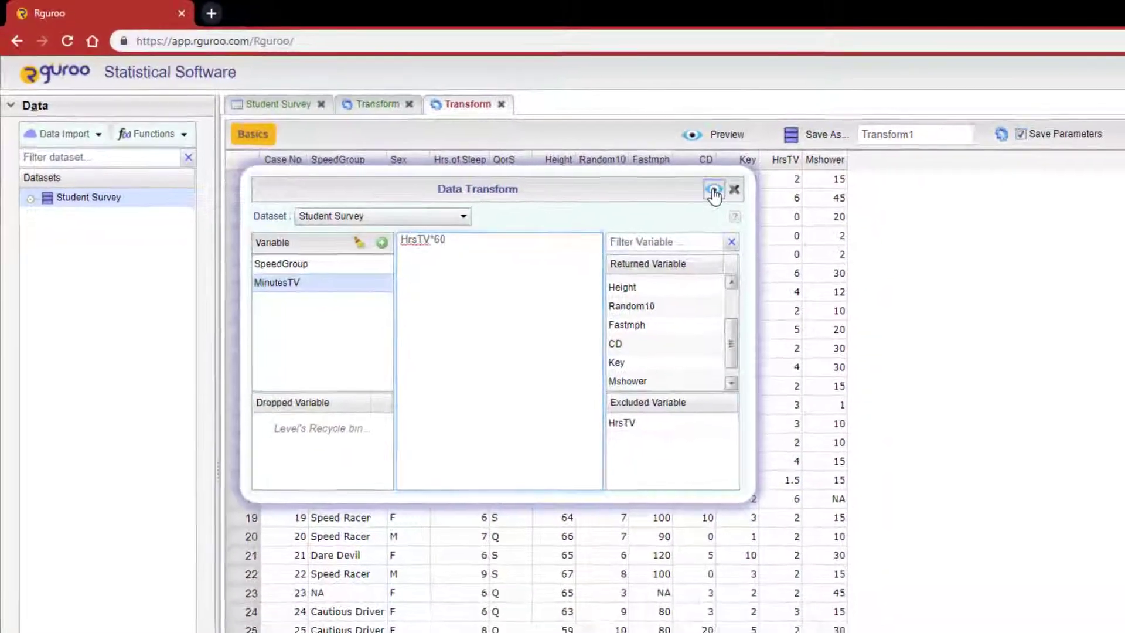
- Preview the transformed table with MinutesTV in place of HrsTV
left_click(715, 194)
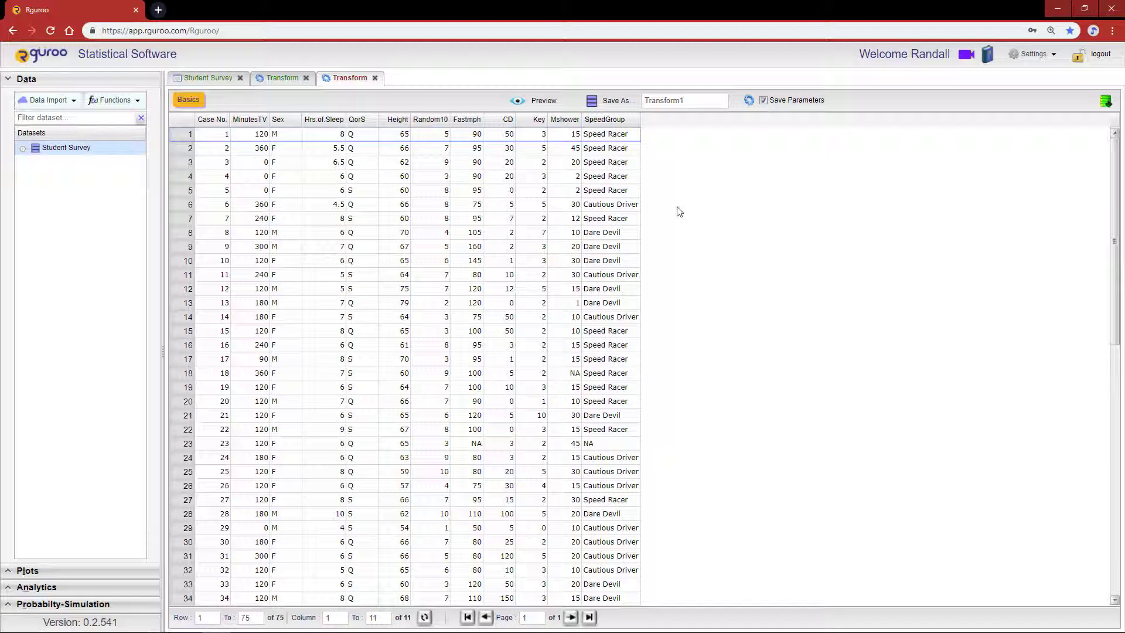
- Replace the dataset name with 'Transformed Survey' and save it as a new dataset
left_click_drag(713, 102, 639, 101)
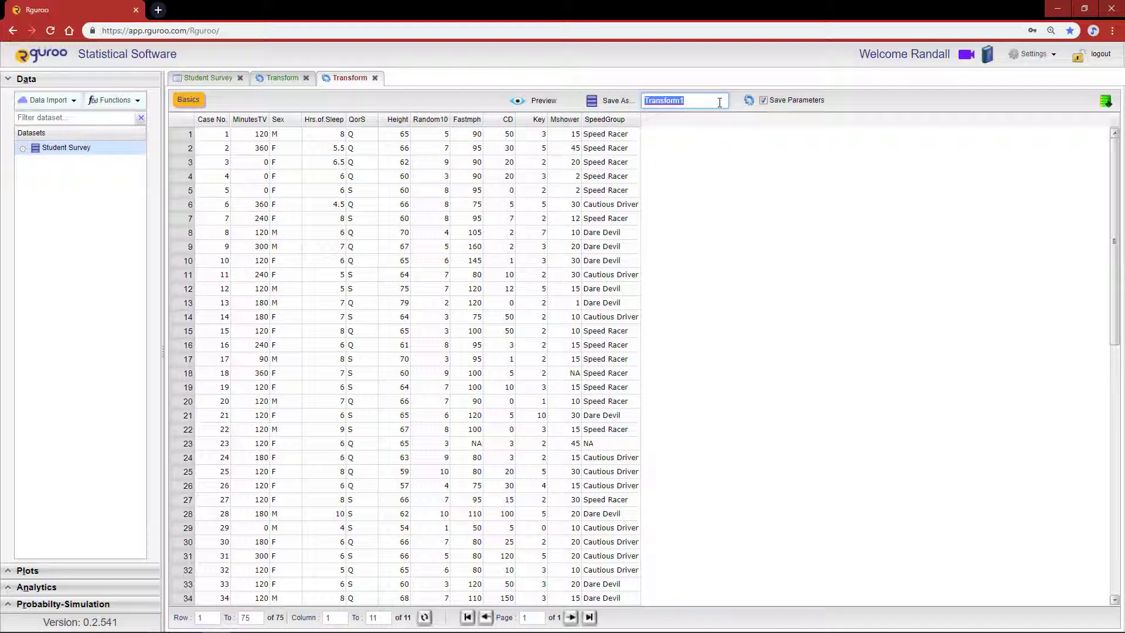
type("Transformed S")
type("urvey")
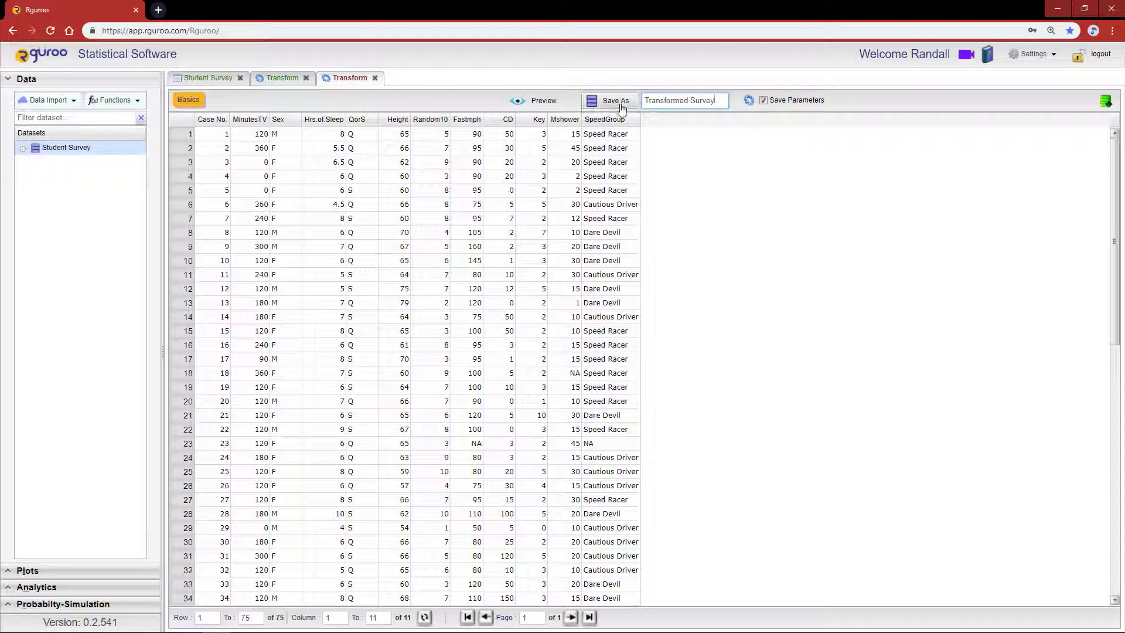
left_click(620, 105)
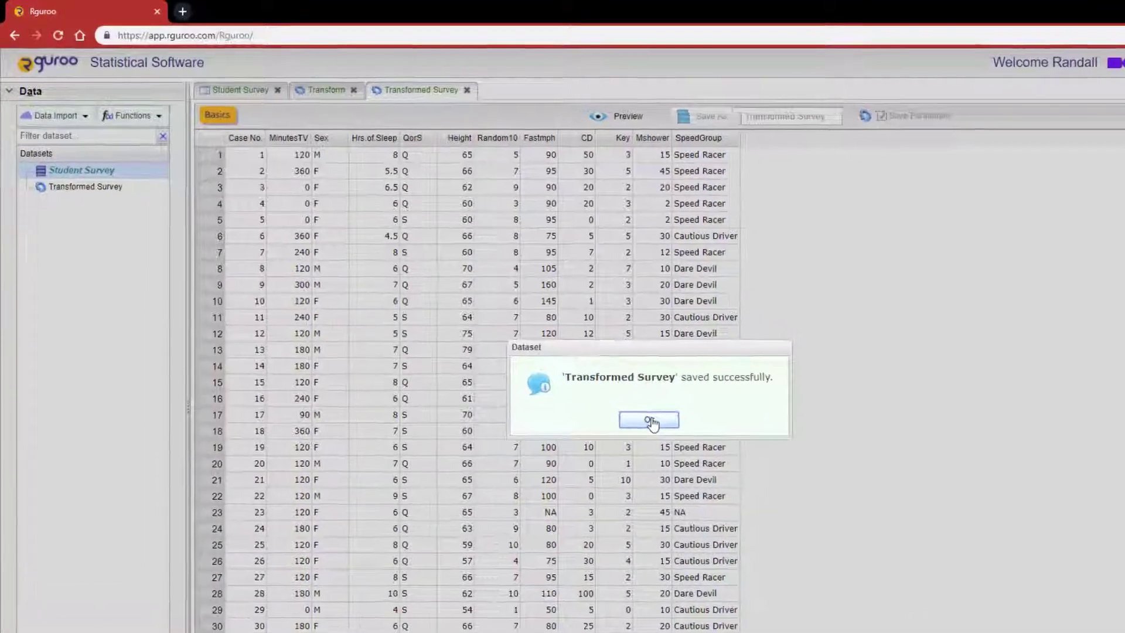
- Dismiss the save confirmation to show the new Transformed Survey dataset with MinutesTV and SpeedGroup
left_click(649, 421)
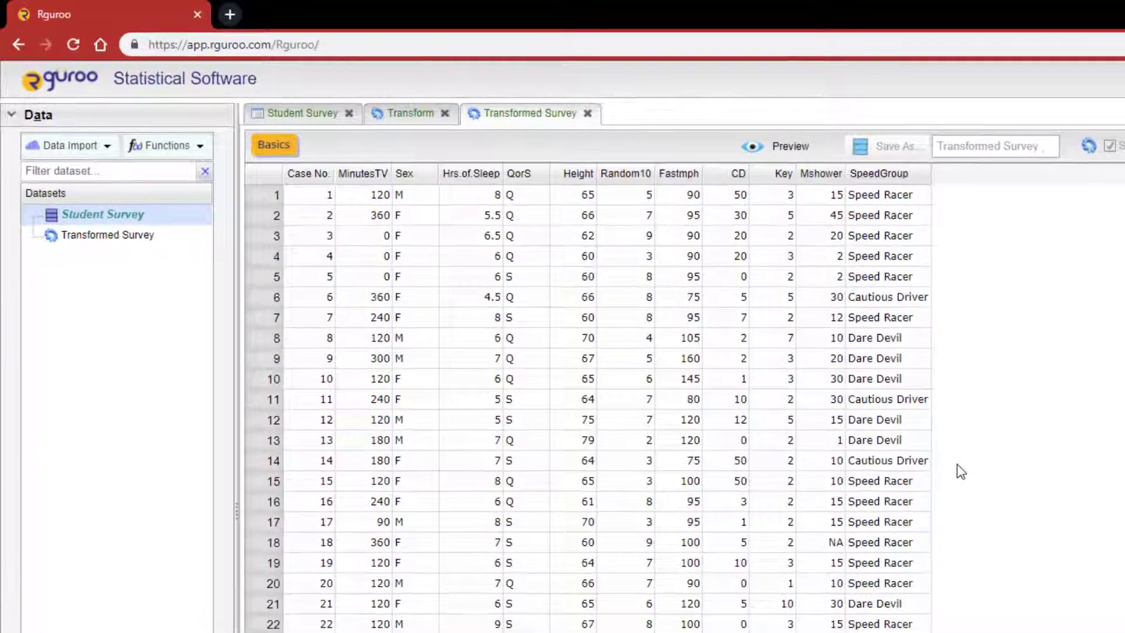